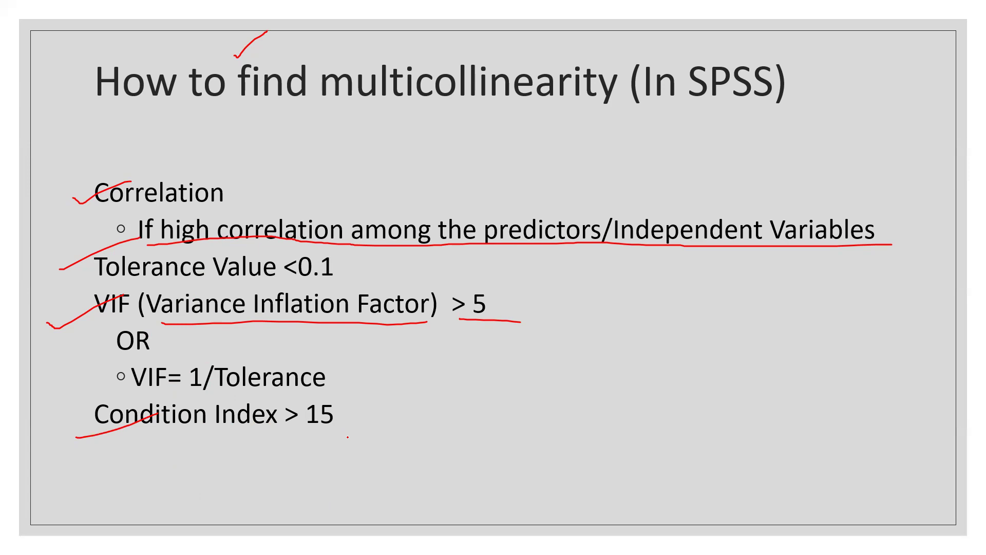
Step: Exit the slideshow, discarding the ink marks, and bring up the SPSS RESPONSES2 Data Editor
key(Escape)
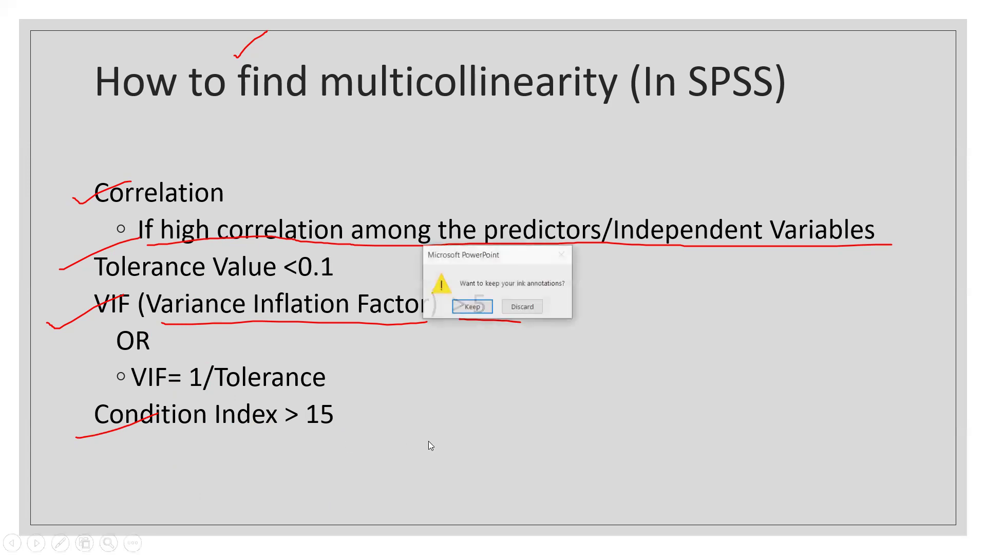
click(521, 307)
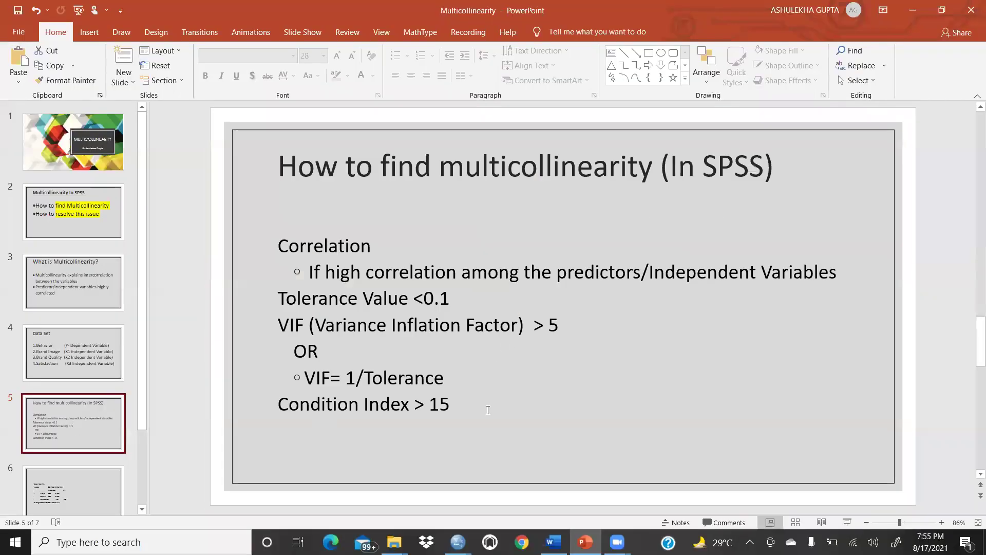
mouse_move(458, 541)
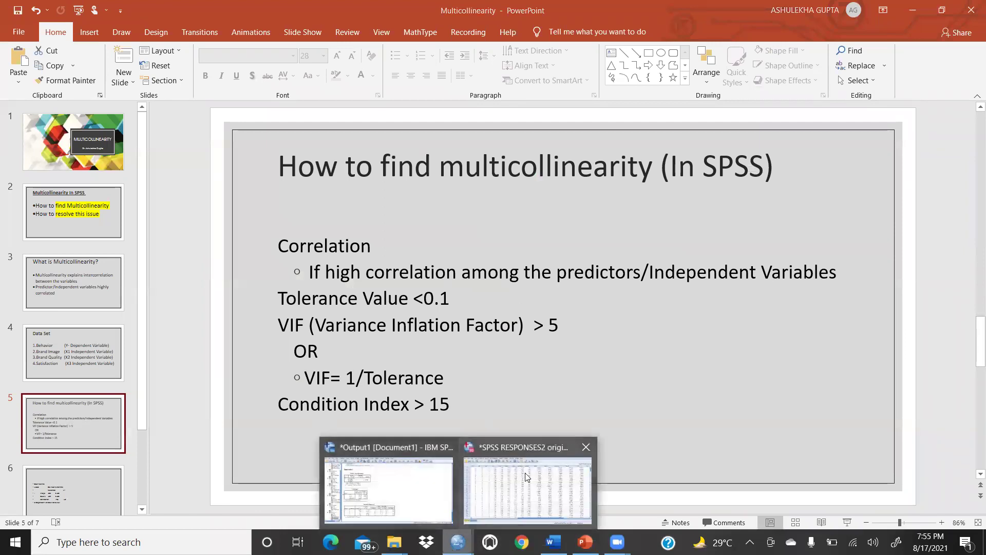
click(534, 493)
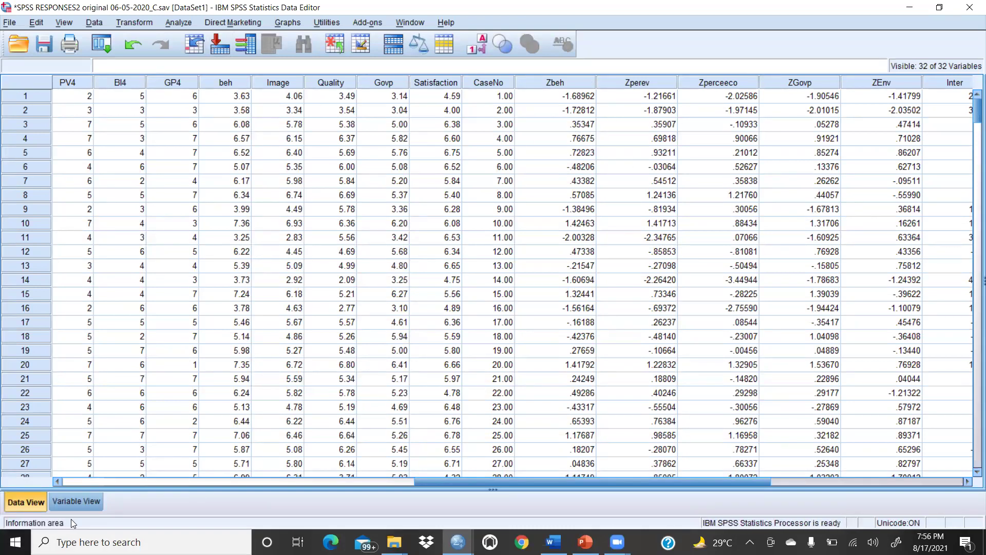
click(171, 23)
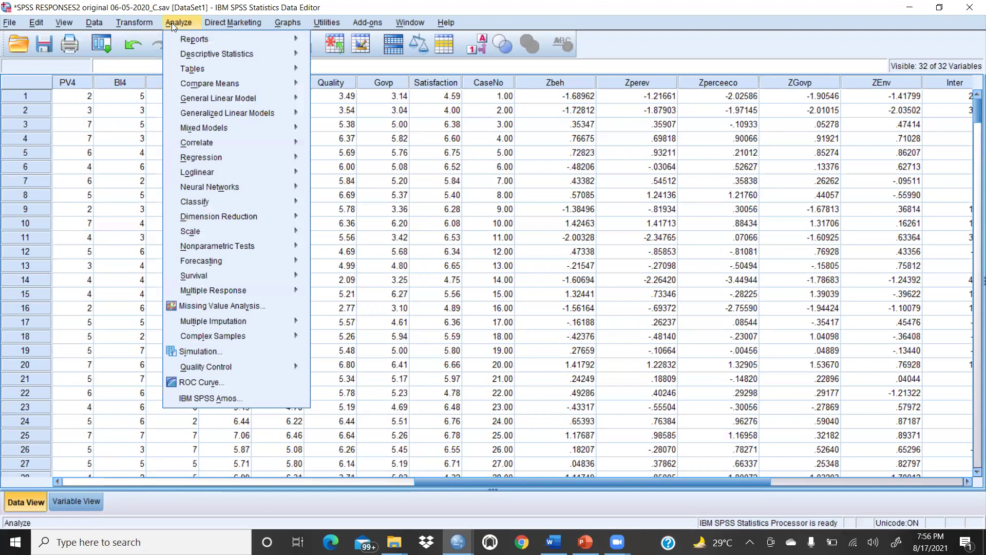
mouse_move(205, 140)
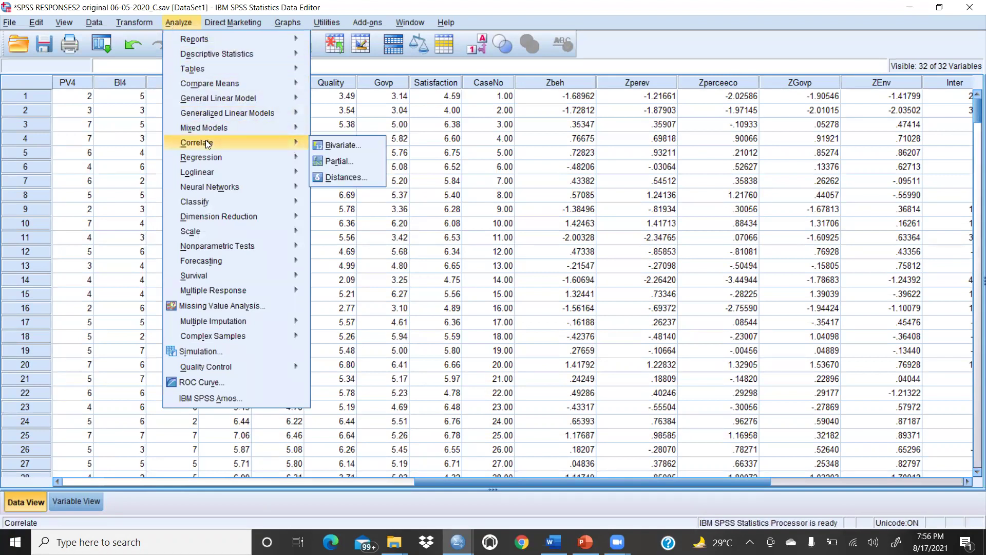
click(355, 146)
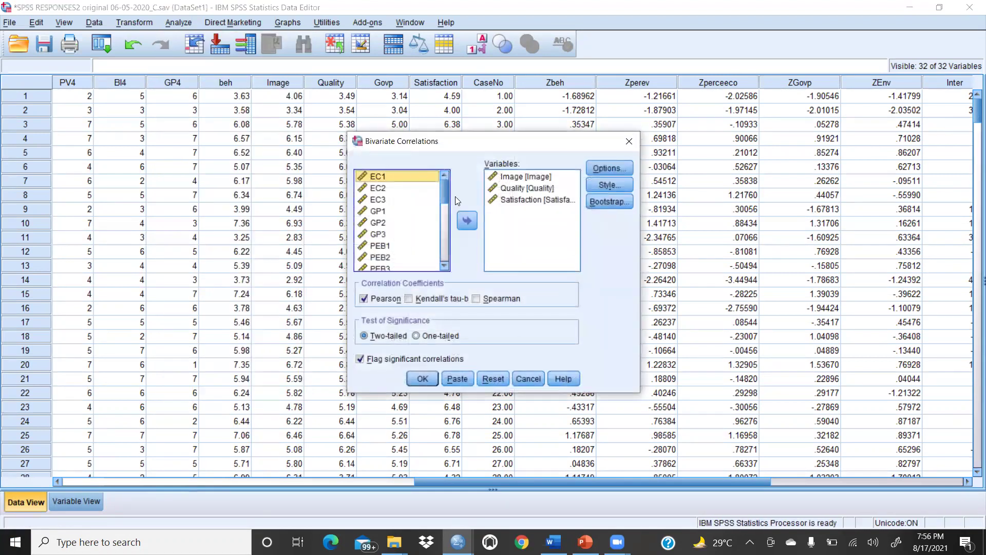
click(457, 379)
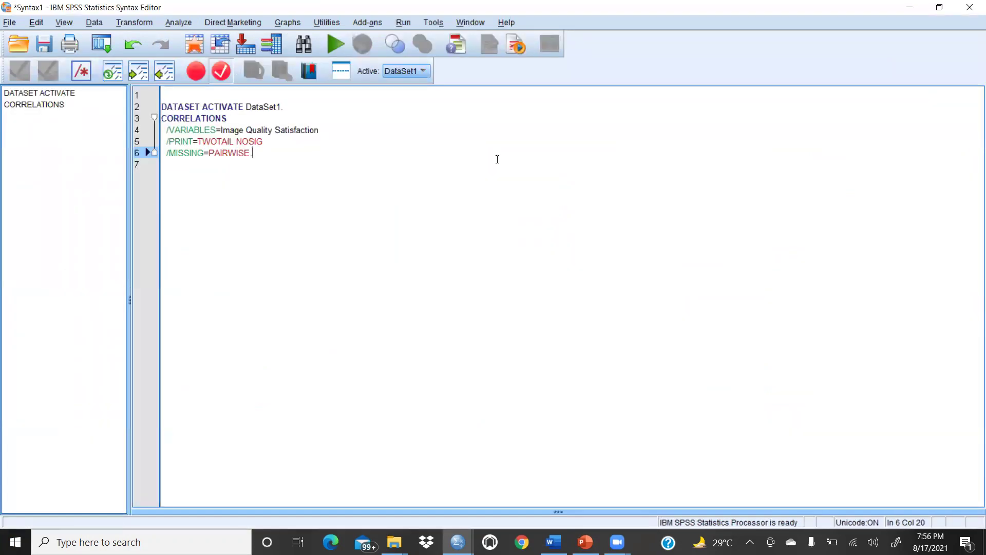
click(969, 8)
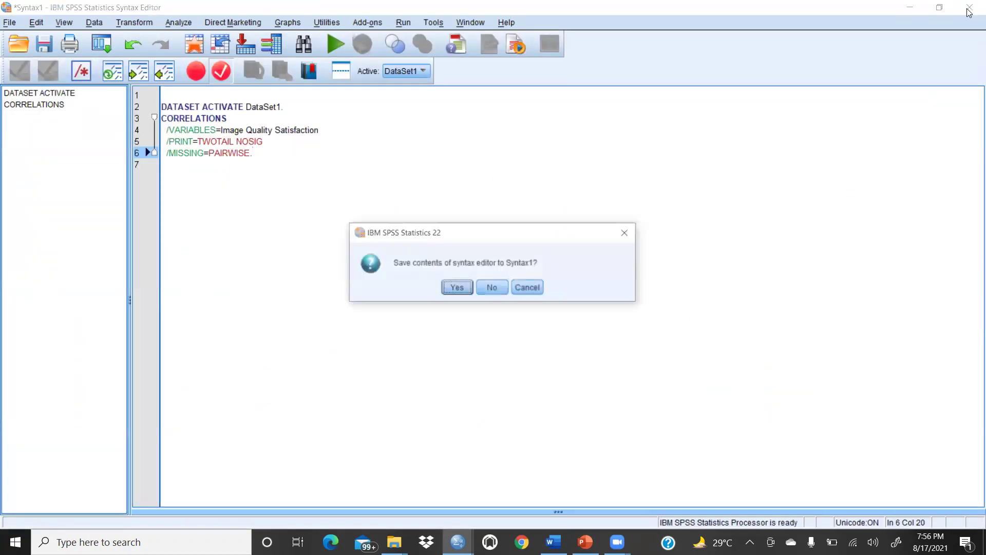
click(493, 289)
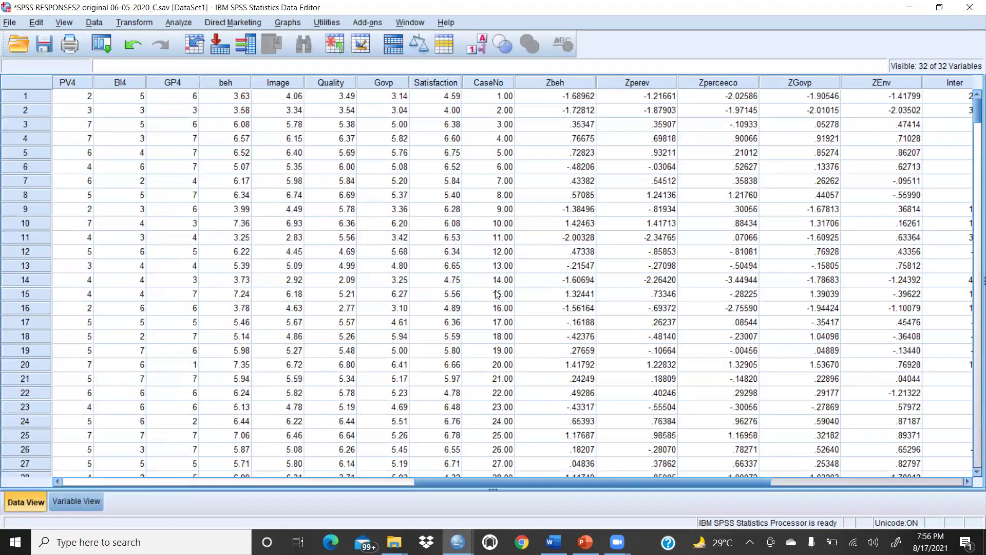
Step: Run a reset Bivariate correlation of Image, Quality and Satisfaction (r = .766, .527, .492)
click(175, 23)
mouse_move(198, 147)
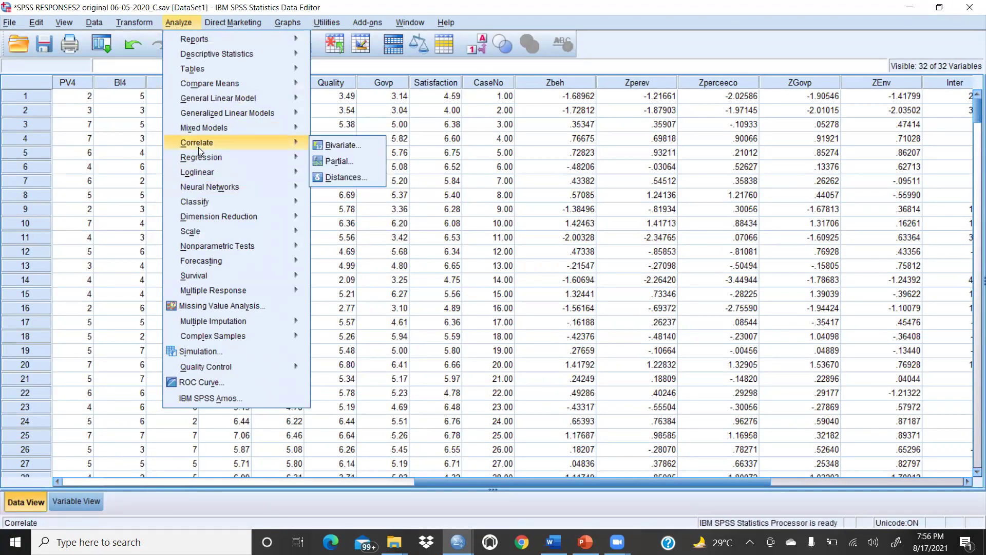
click(358, 144)
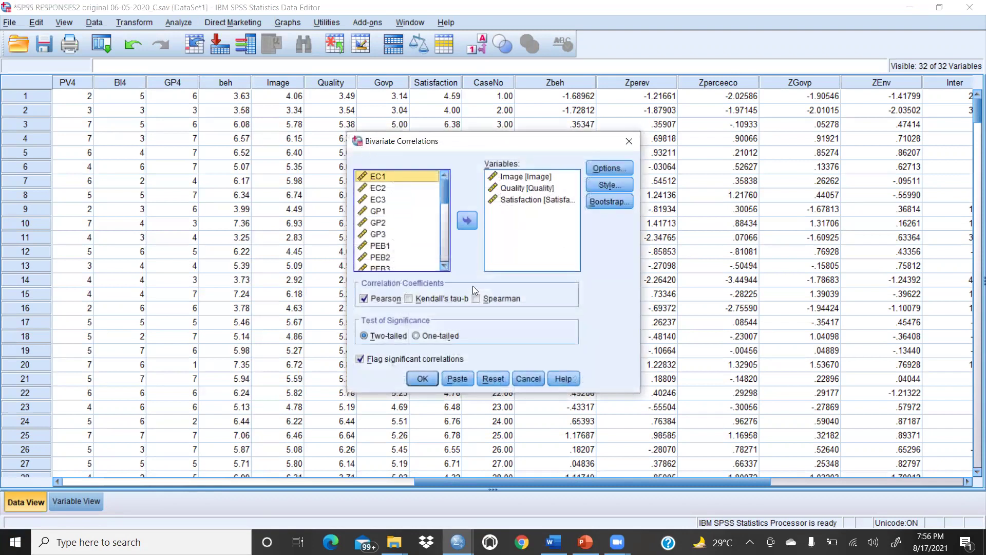
click(492, 379)
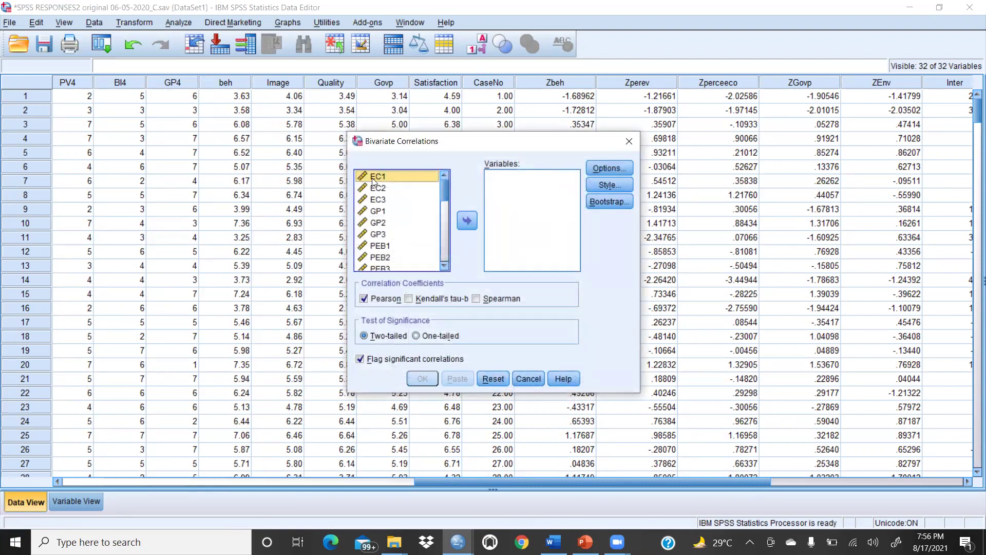
drag(443, 190, 448, 238)
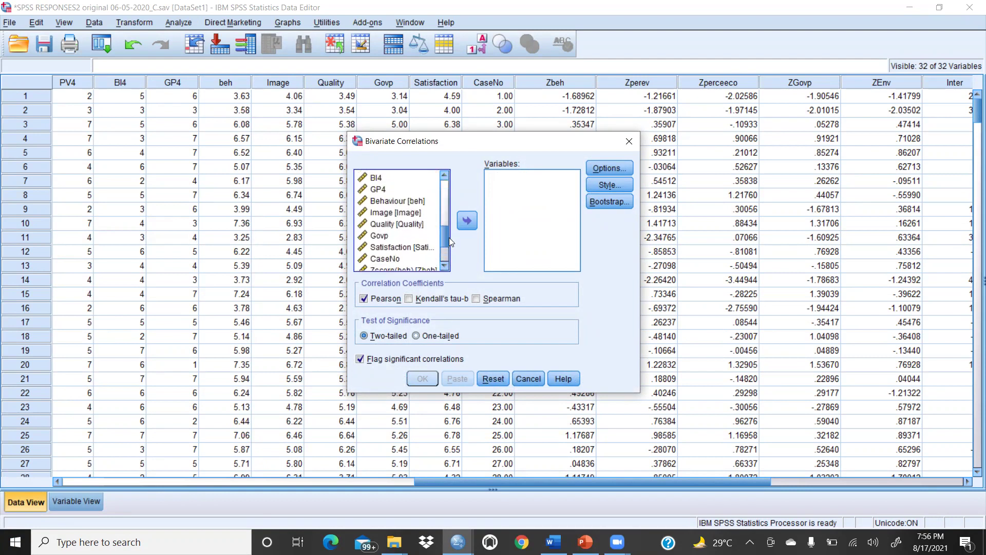
click(420, 215)
click(466, 221)
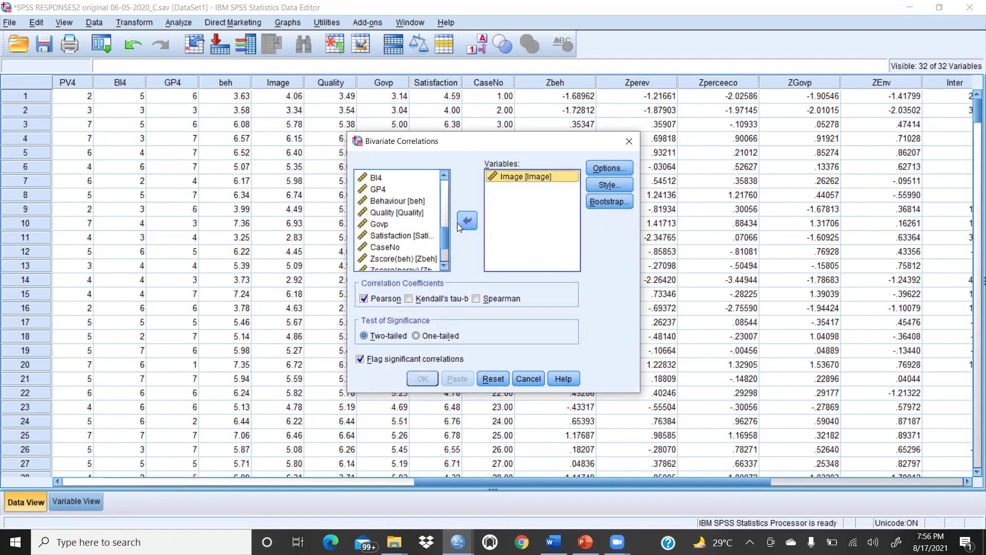
click(467, 221)
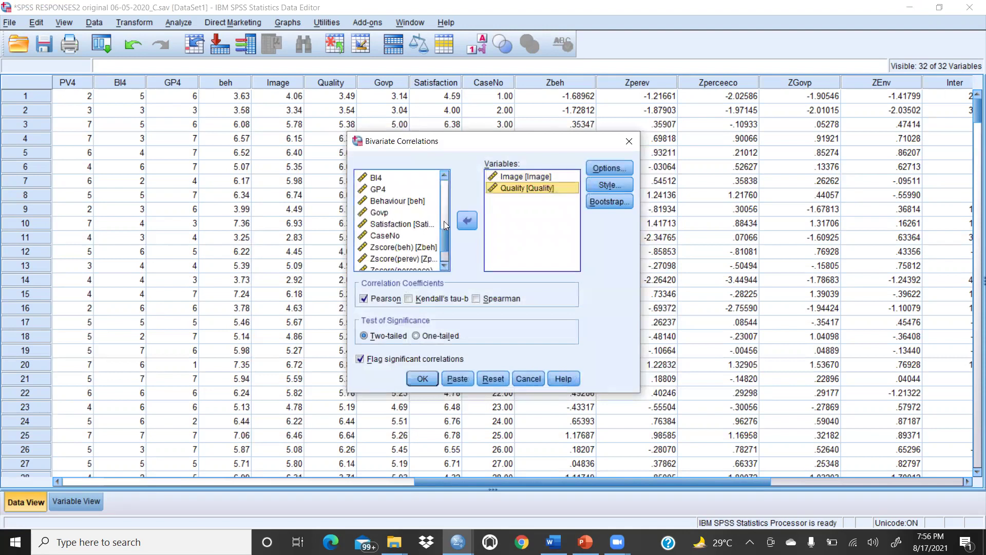
click(399, 224)
click(465, 221)
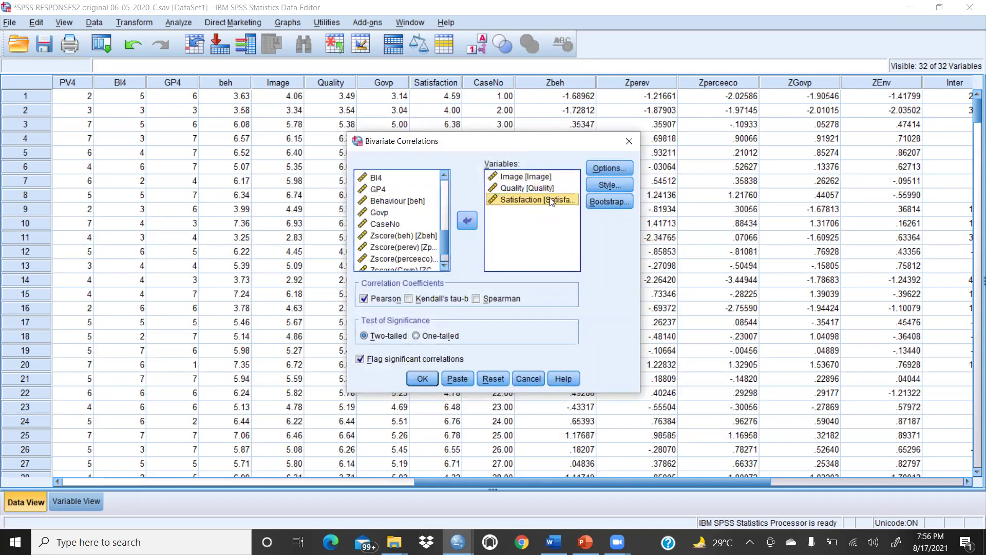
click(423, 379)
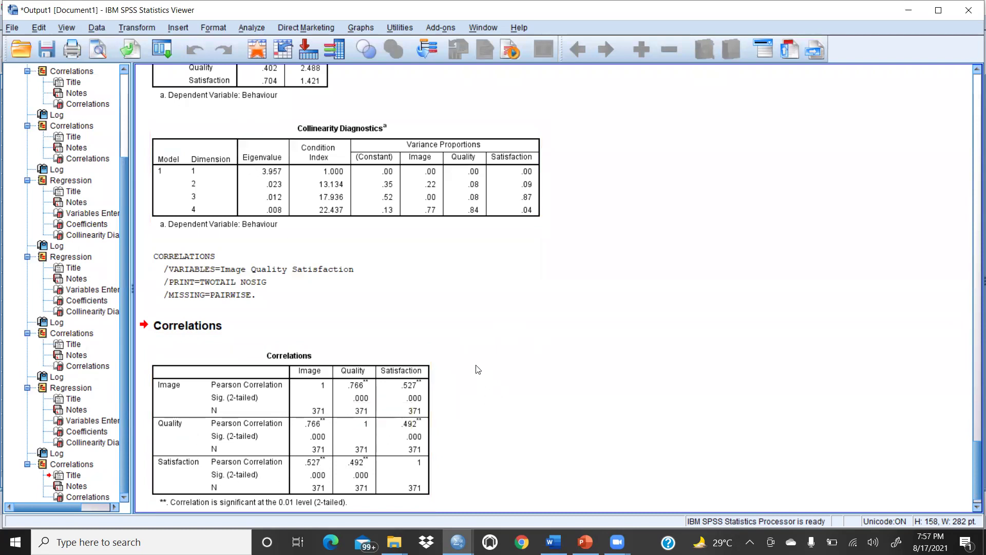
Step: Open Analyze > Regression > Linear and reset its previously chosen variables
click(252, 27)
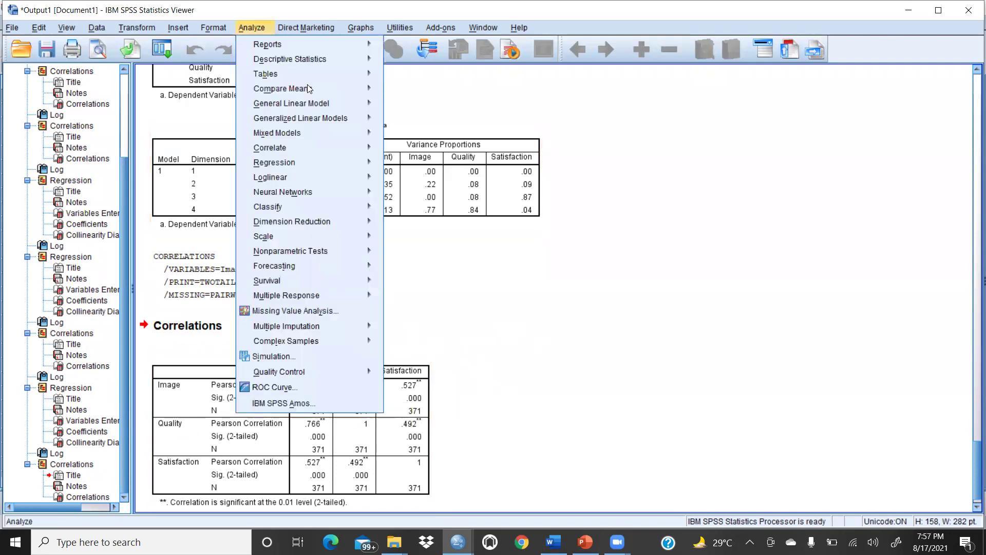
mouse_move(273, 174)
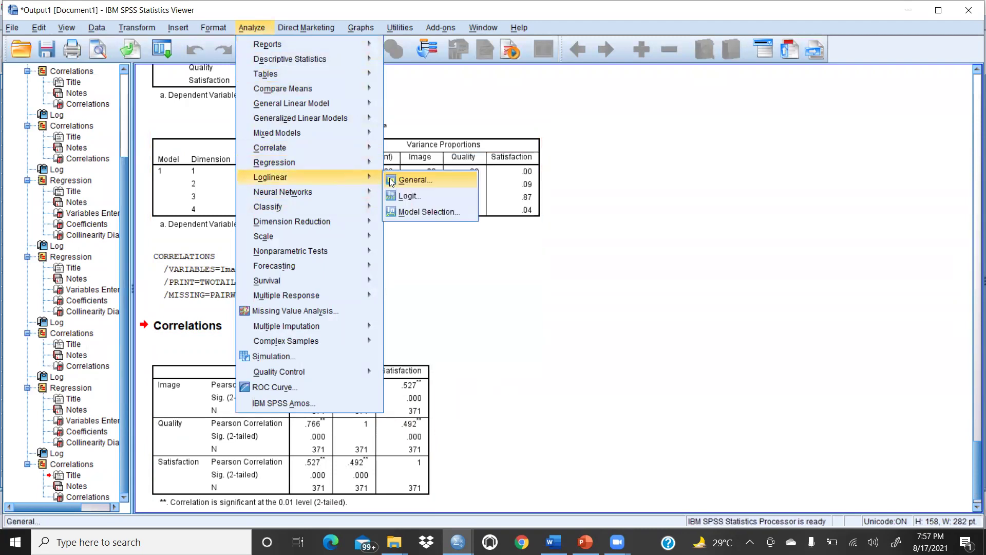
click(395, 183)
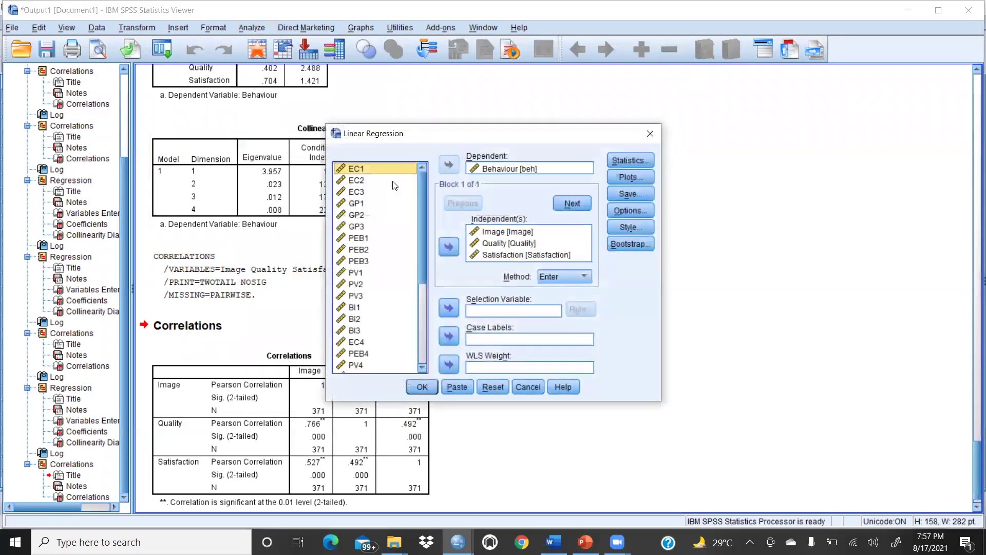
click(650, 133)
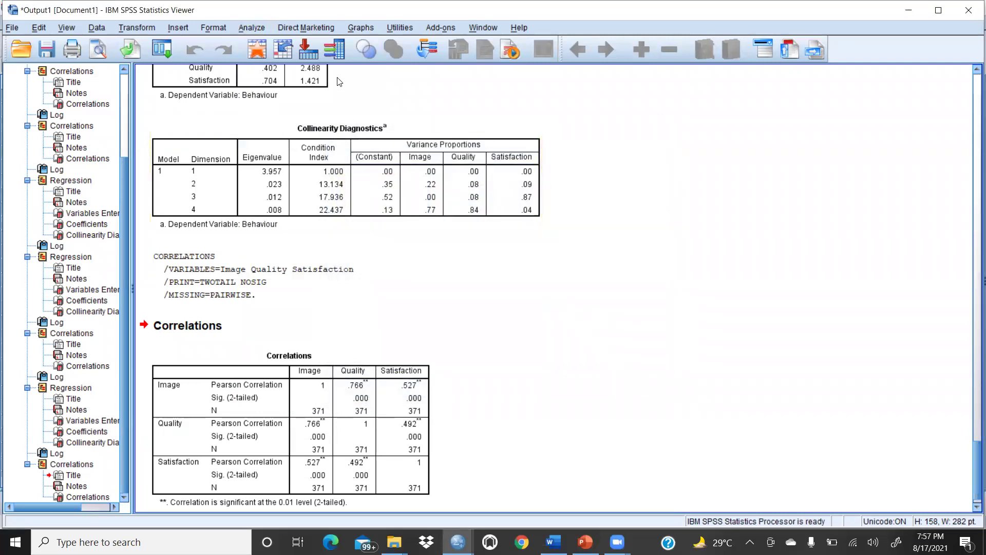
click(251, 27)
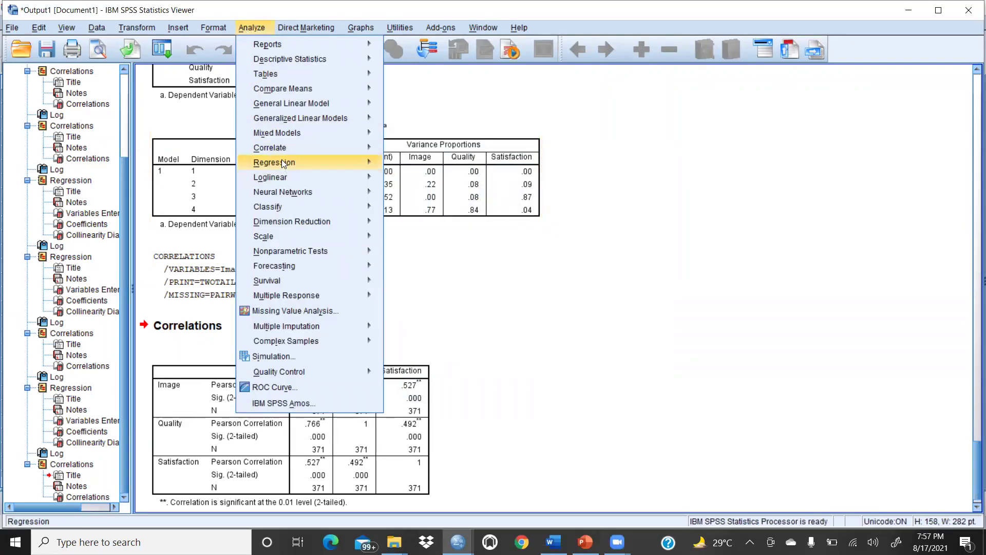
mouse_move(281, 159)
click(420, 179)
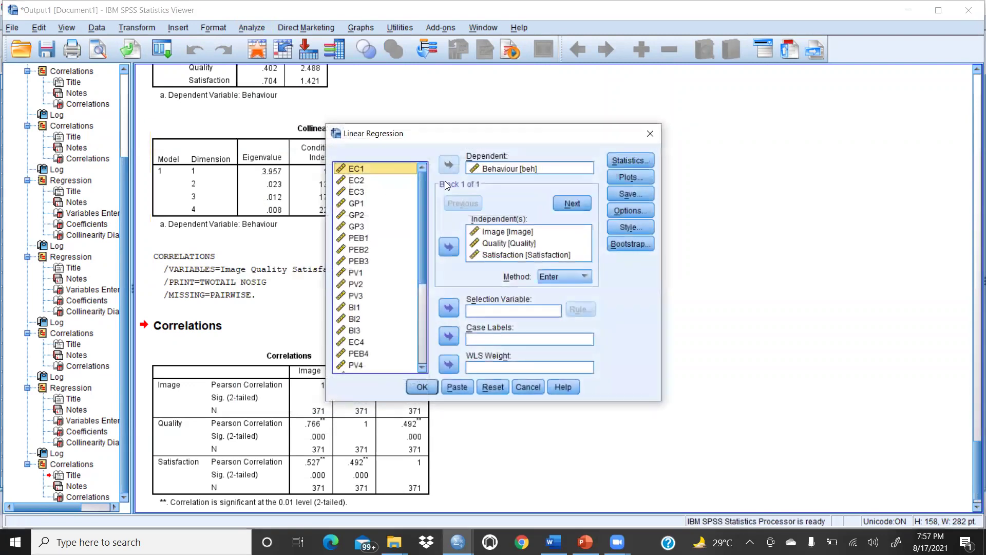
click(489, 386)
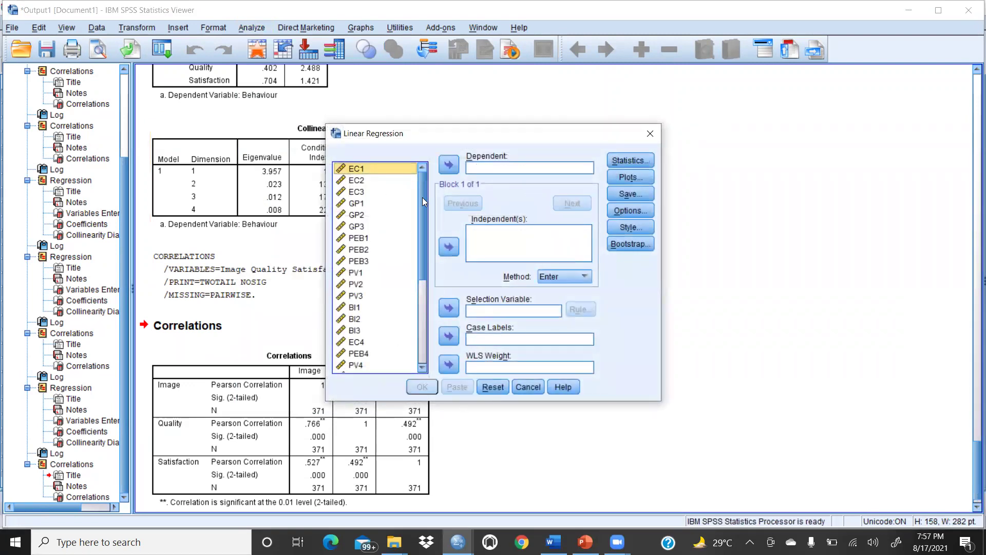
Step: Set Behaviour as the dependent and Image, Quality and Satisfaction as independents
drag(423, 197, 422, 259)
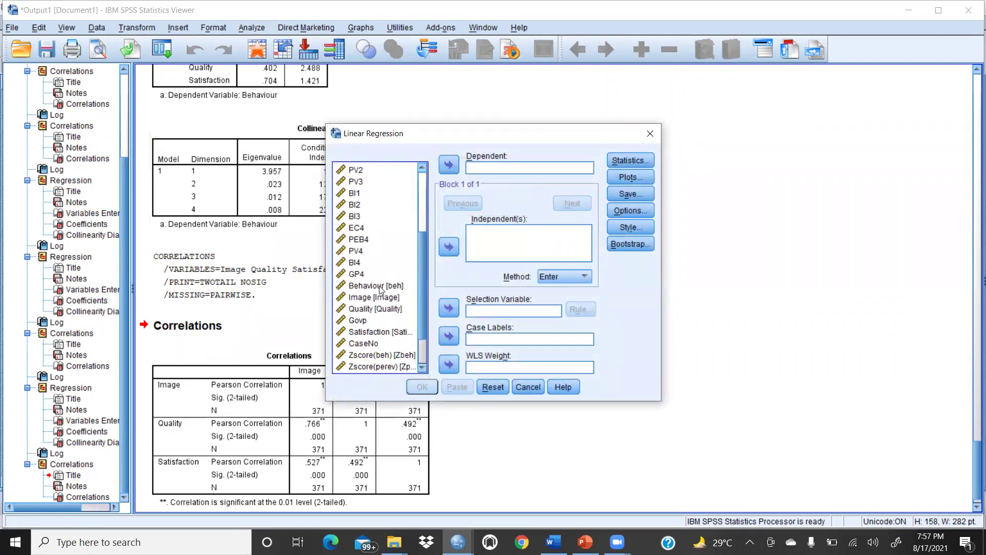
click(377, 285)
click(451, 166)
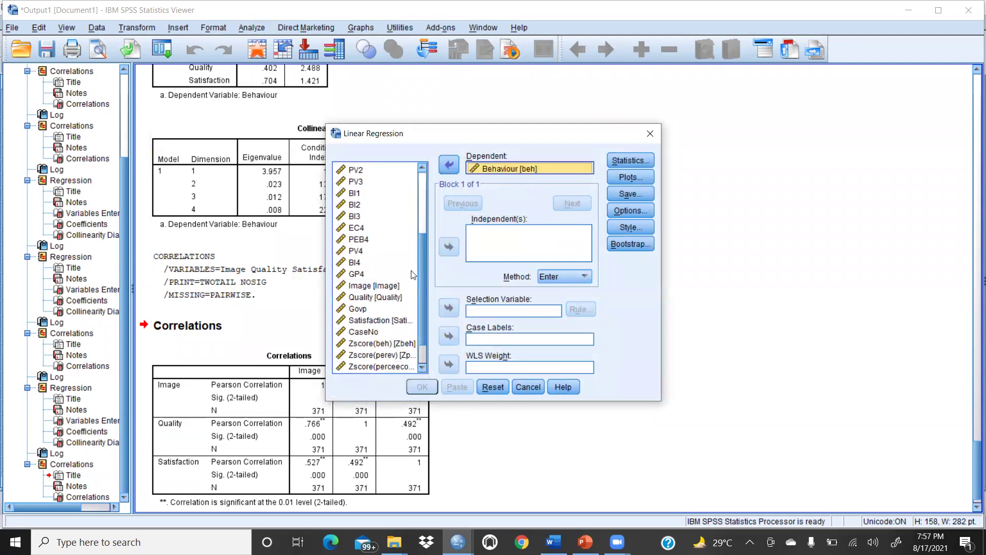
double_click(388, 286)
click(396, 298)
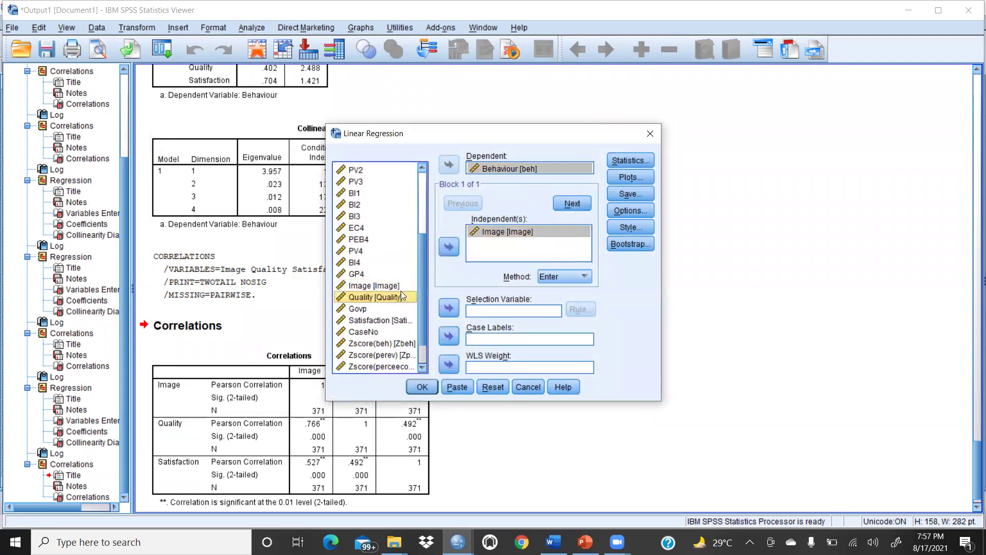
double_click(396, 298)
click(373, 318)
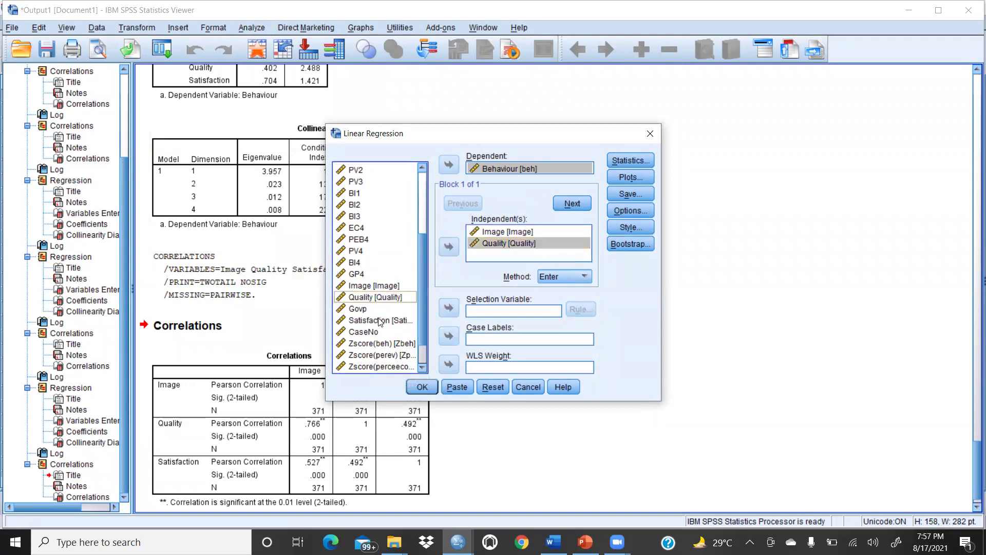
click(450, 249)
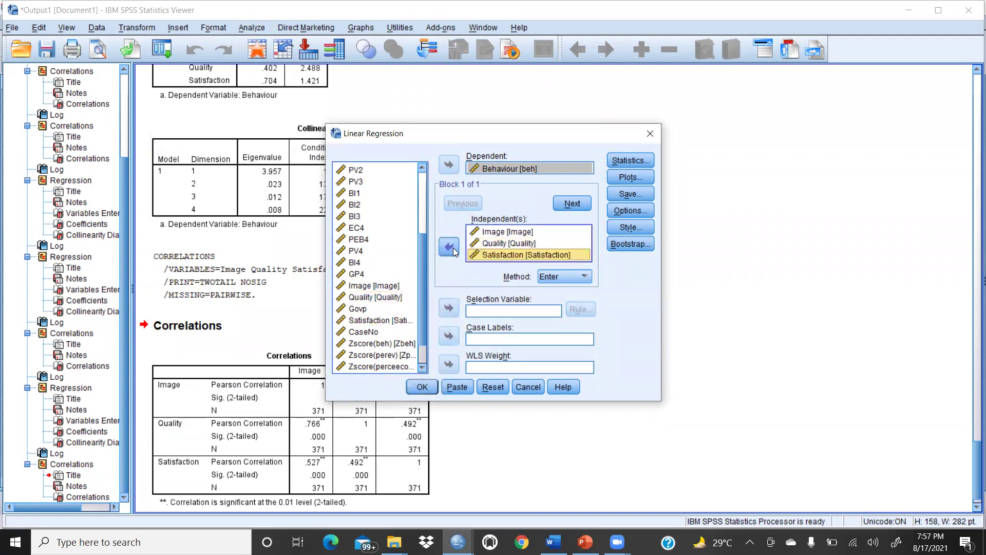
Step: Turn off model fit, request collinearity diagnostics, and run the regression
click(618, 163)
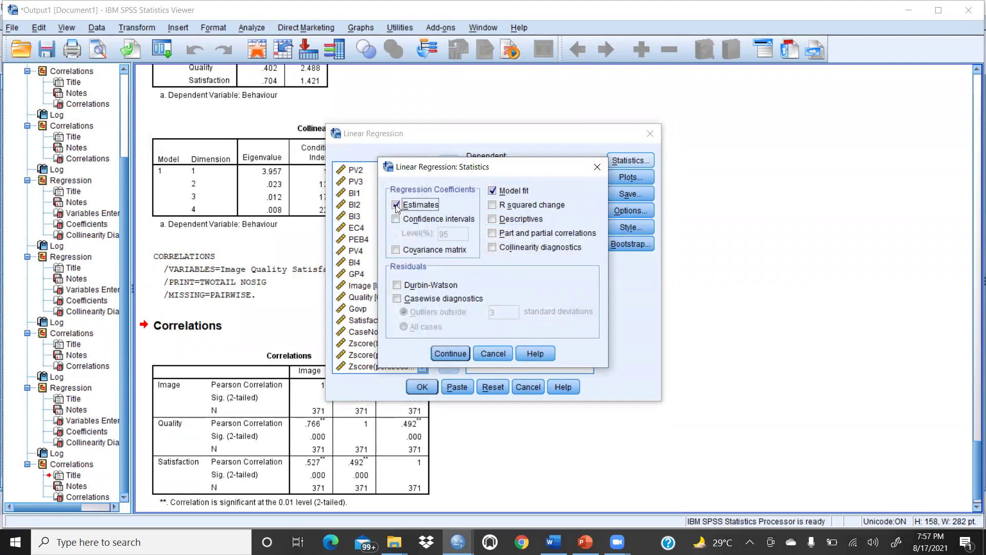
click(493, 192)
click(494, 249)
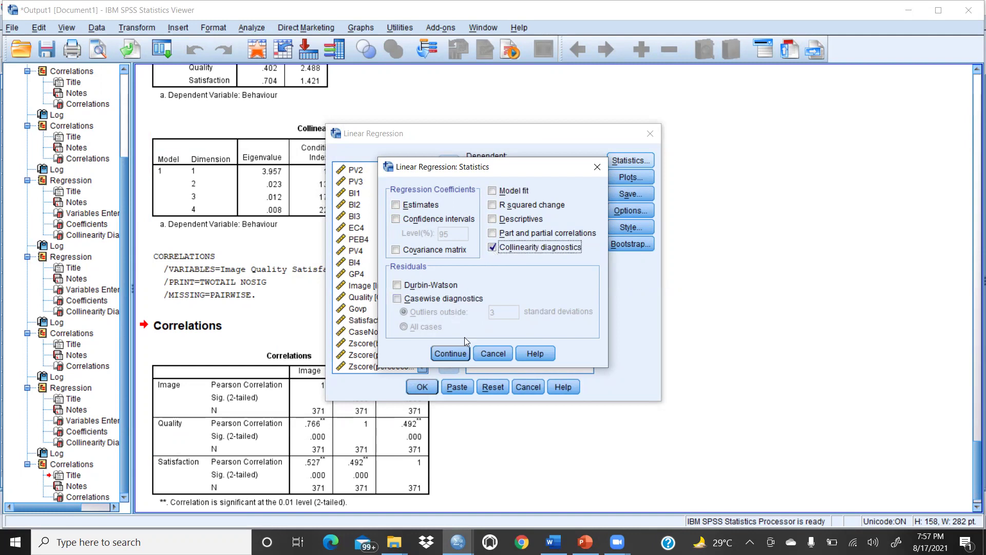
click(449, 354)
click(431, 386)
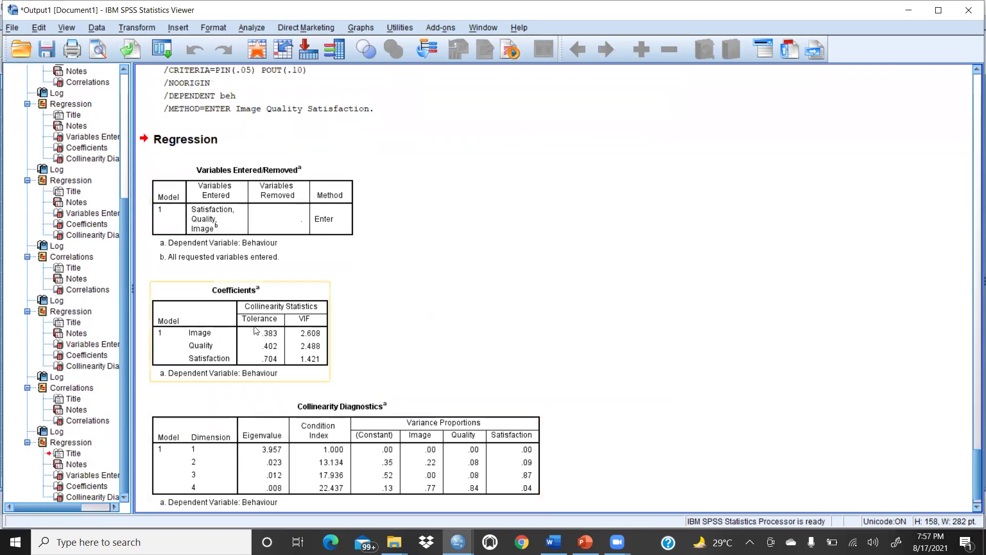
Step: Copy the Tolerance/VIF Coefficients table for Word, then return to PowerPoint slide 5
right_click(313, 325)
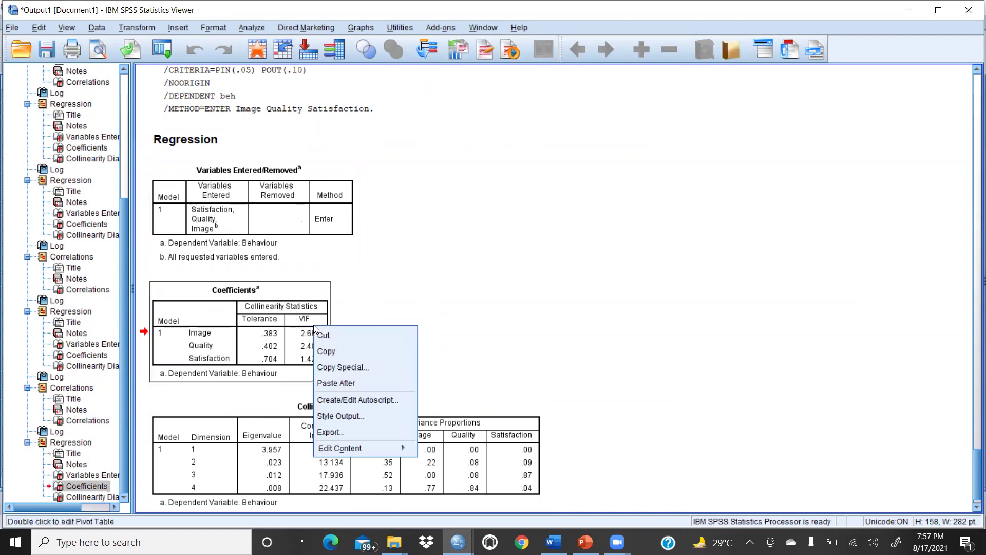
click(329, 352)
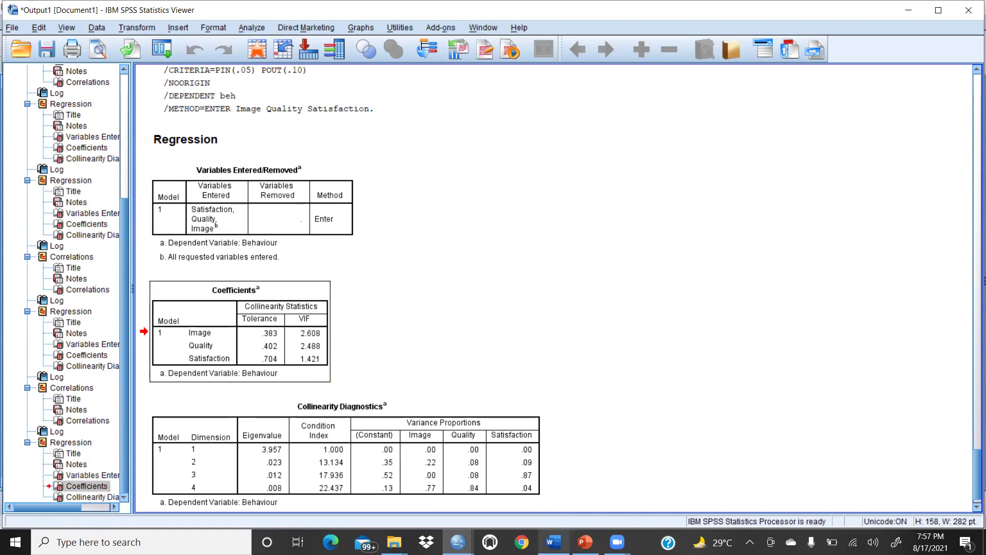
click(553, 542)
click(521, 280)
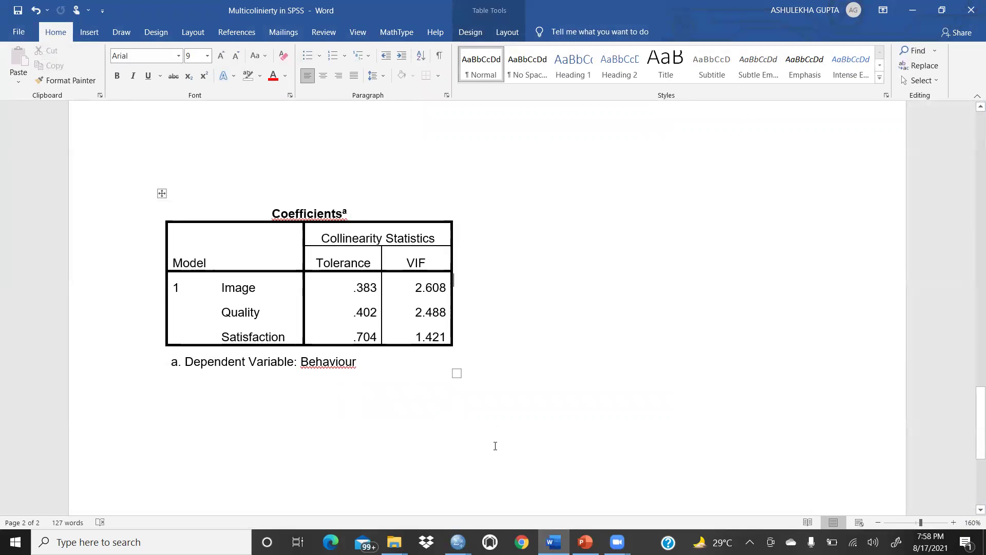
key(alt+Tab)
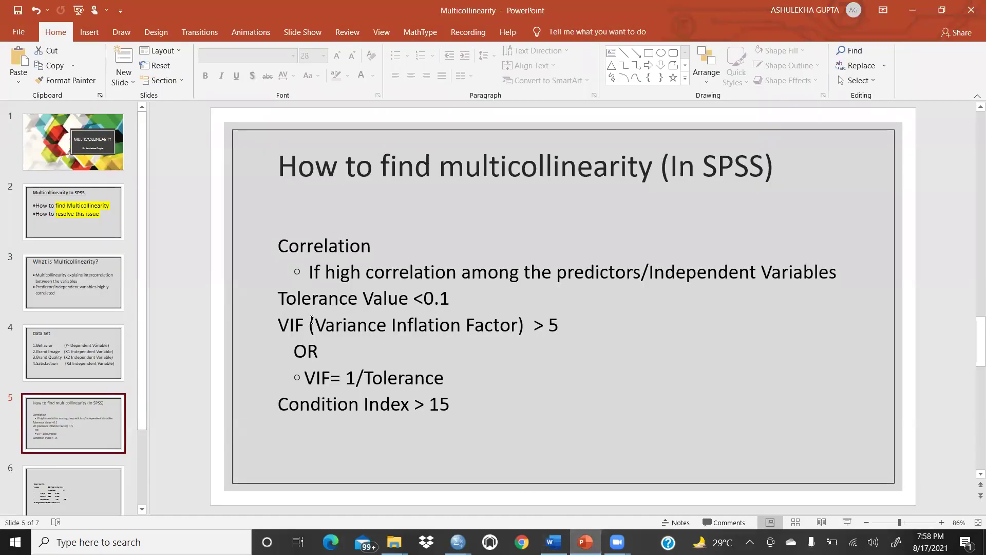
Step: Highlight the 'Tolerance Value <0.1' and 'VIF > 5' criteria in yellow
drag(278, 296, 477, 299)
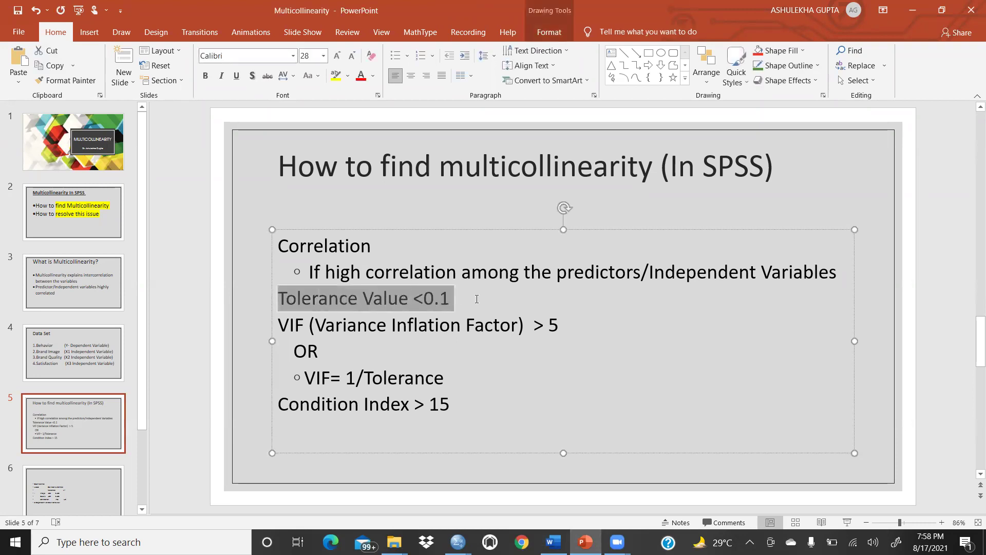
click(335, 75)
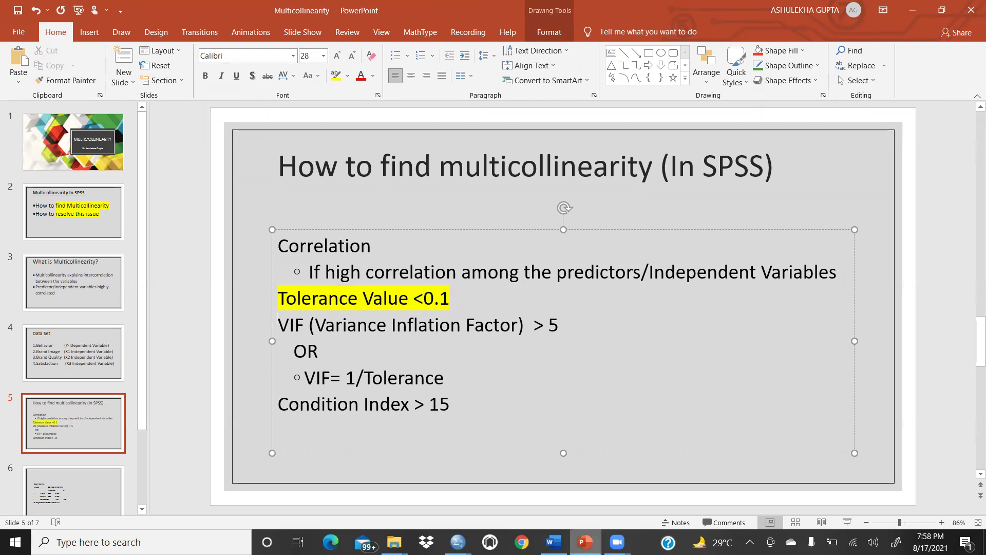
click(553, 542)
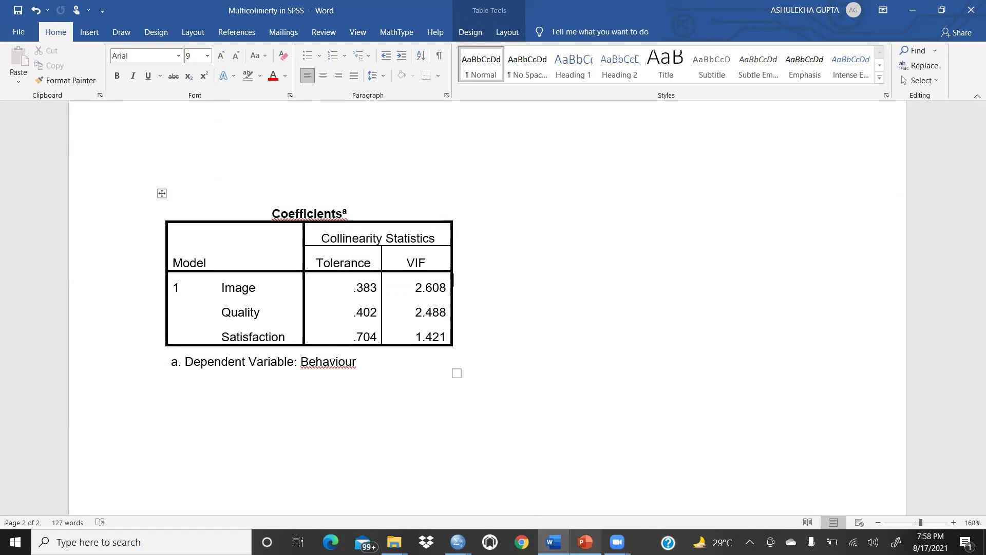
click(585, 542)
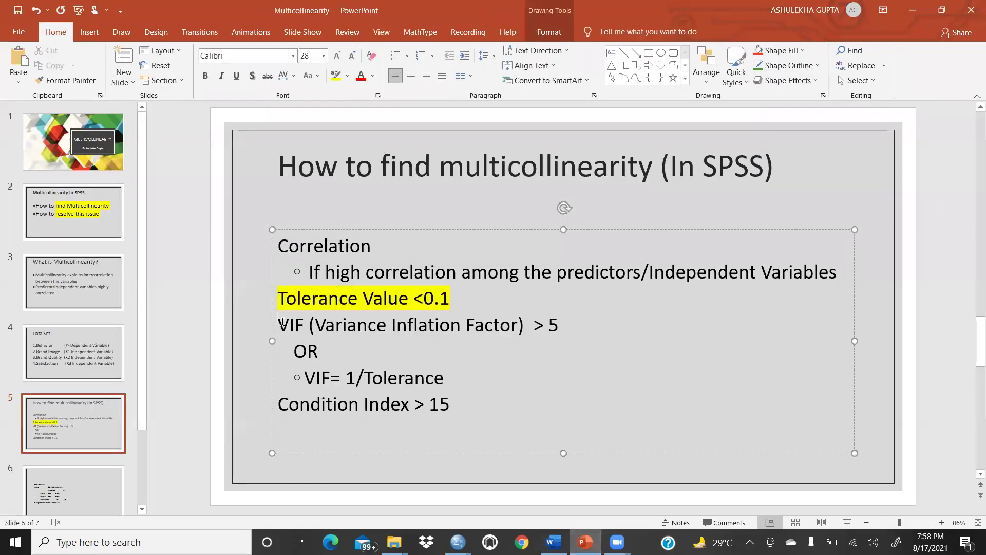
drag(280, 325, 575, 325)
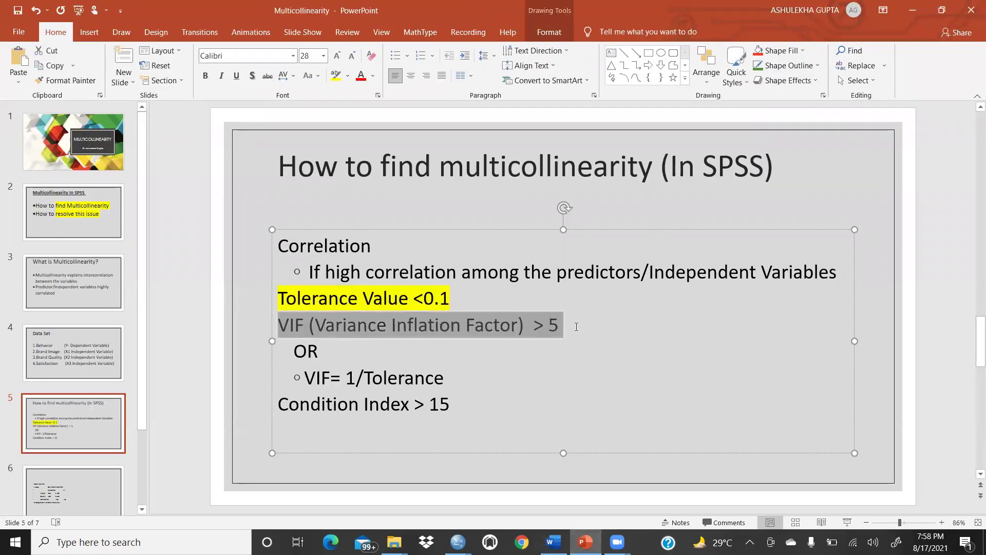
click(336, 76)
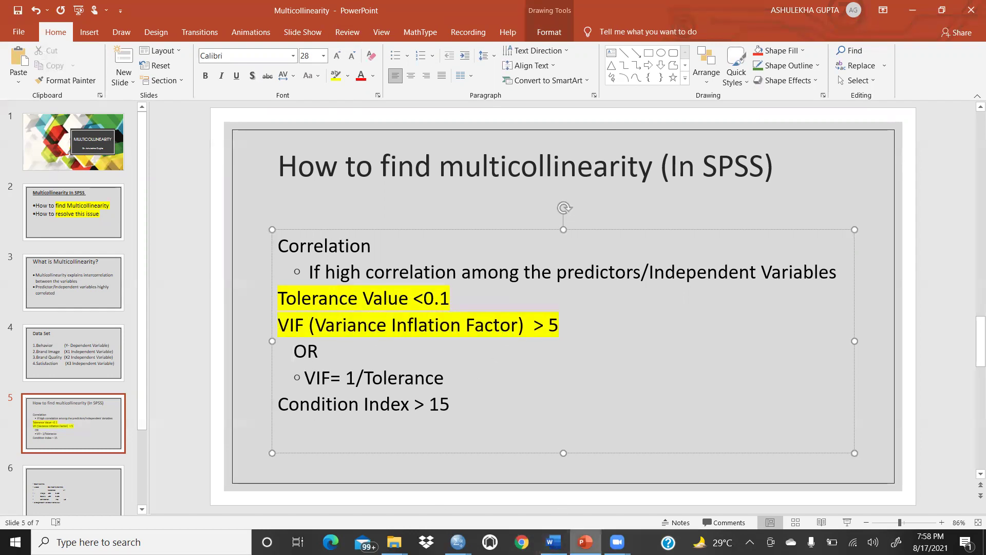
click(553, 541)
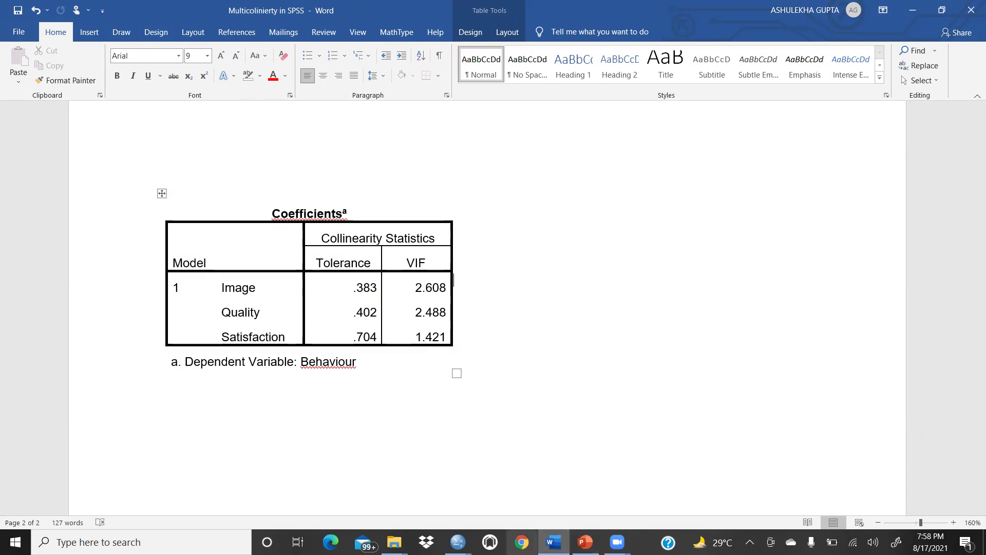
click(585, 541)
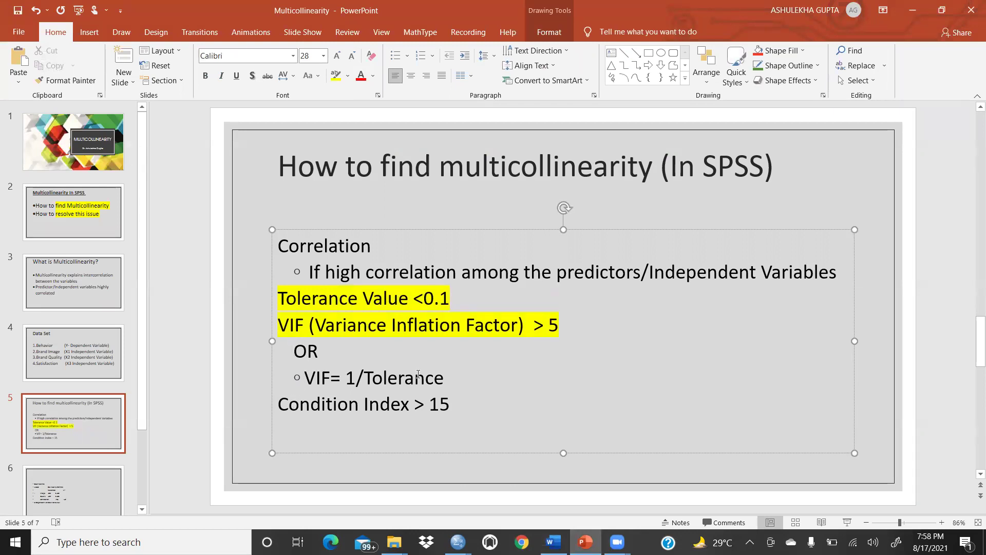
Step: Select the 'Condition Index > 15' line, then bring SPSS back to the front
drag(281, 404, 454, 405)
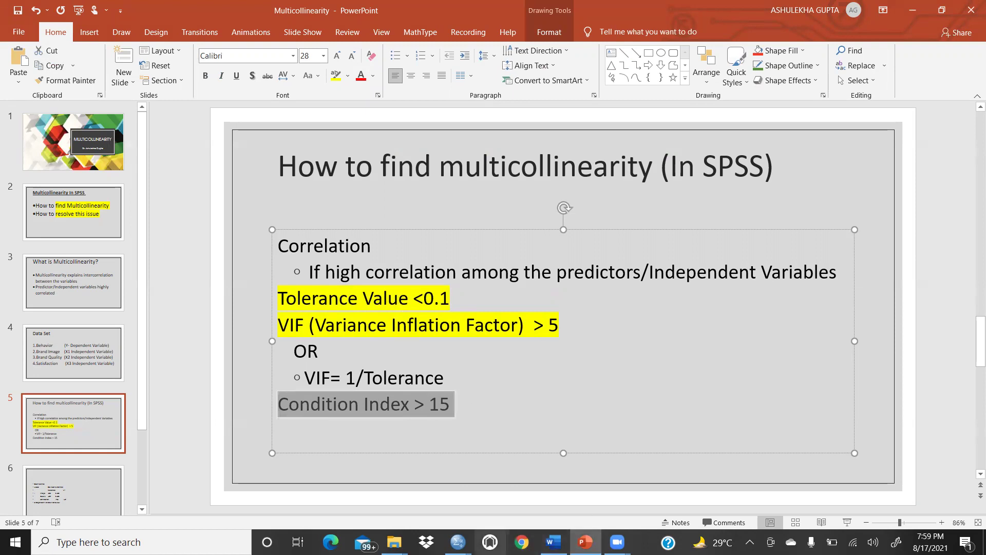
mouse_move(458, 542)
click(534, 504)
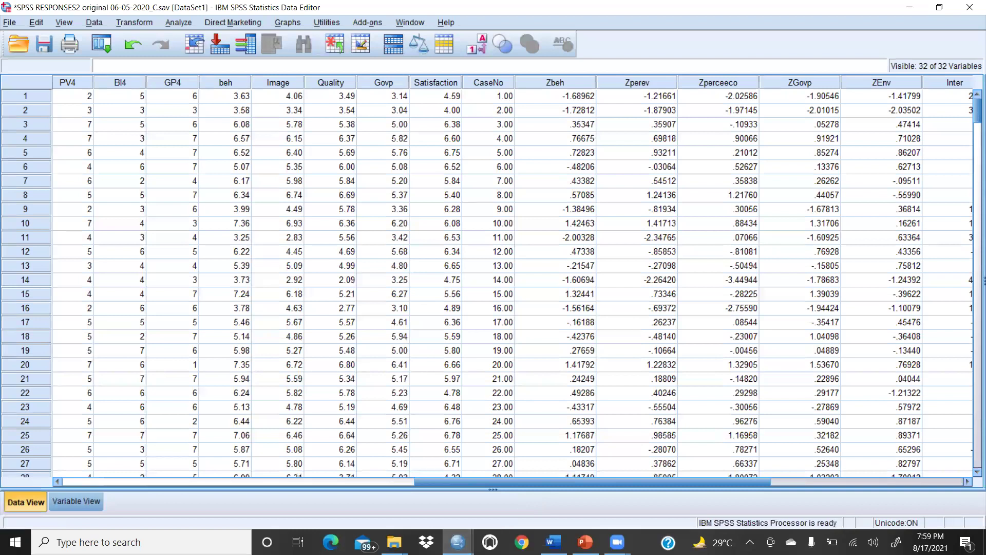
Step: Paste the Collinearity Diagnostics table below Coefficients in Word, keeping source formatting
click(390, 493)
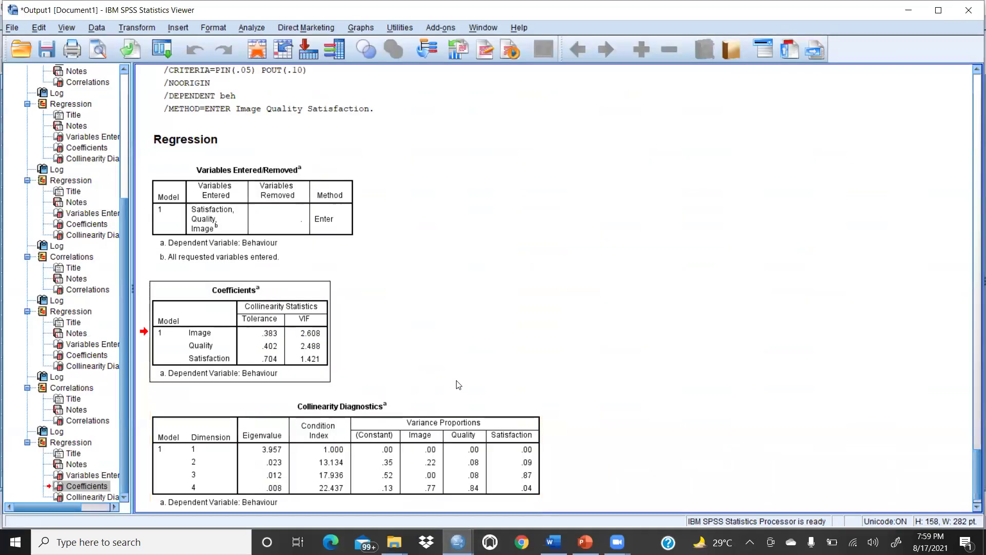
click(390, 445)
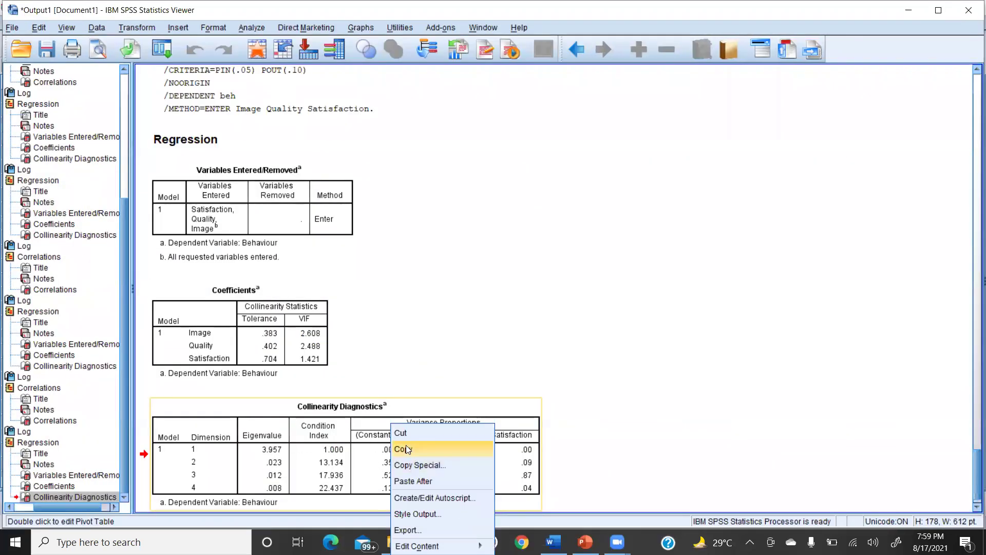
click(418, 454)
key(alt+Tab)
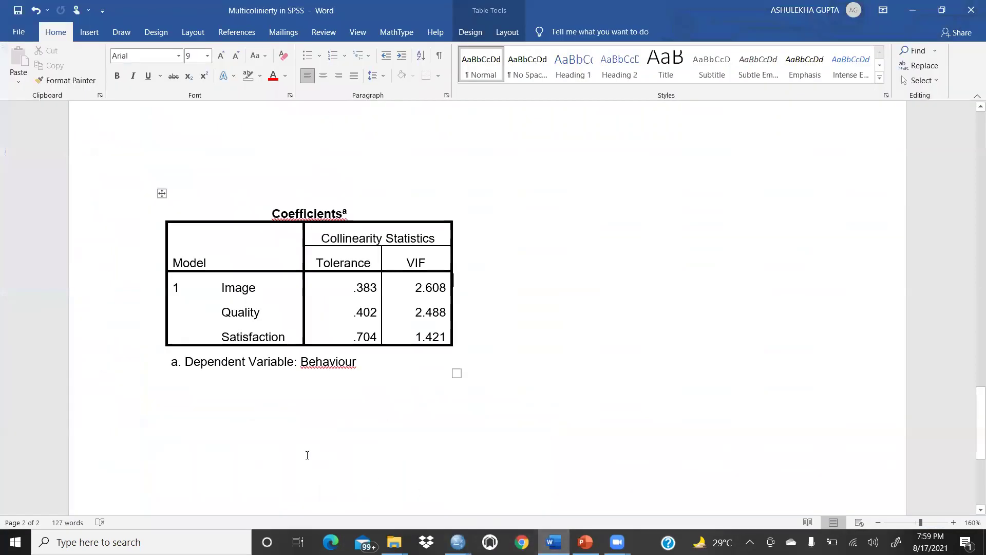
right_click(204, 438)
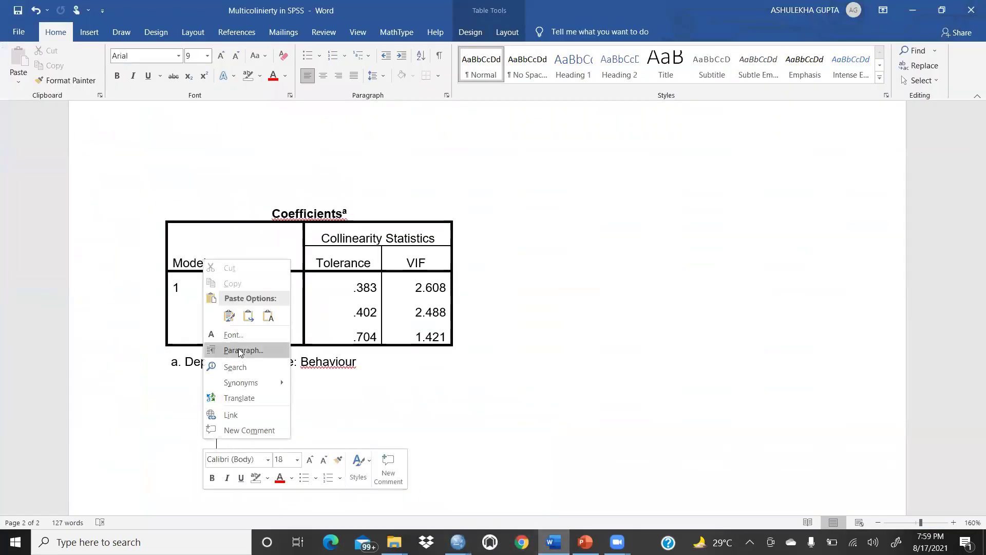
click(230, 315)
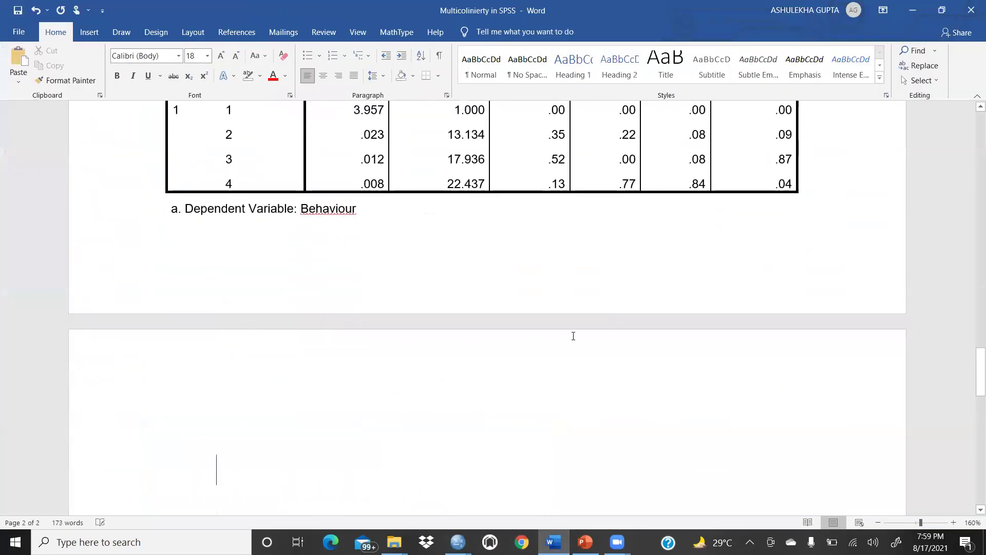
scroll(574, 334, up, 4)
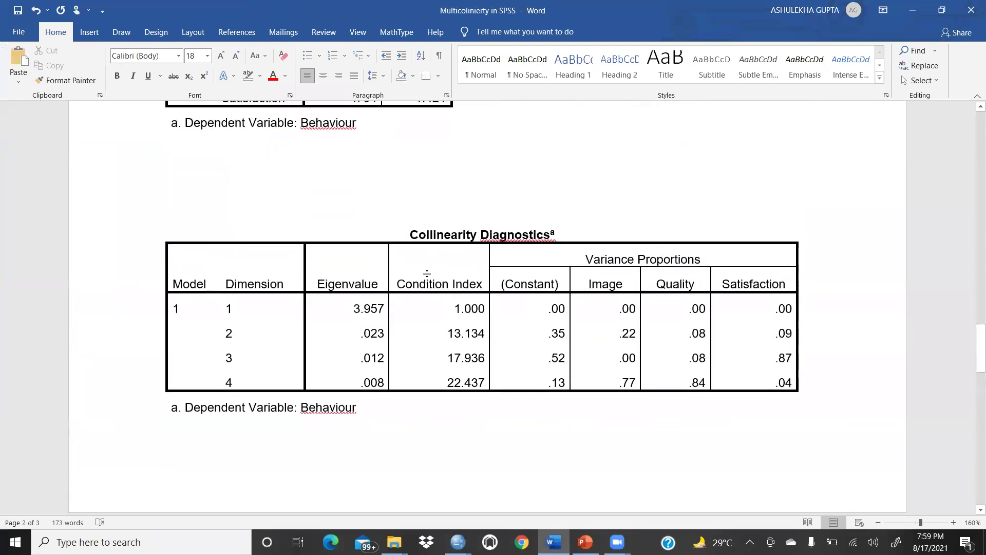